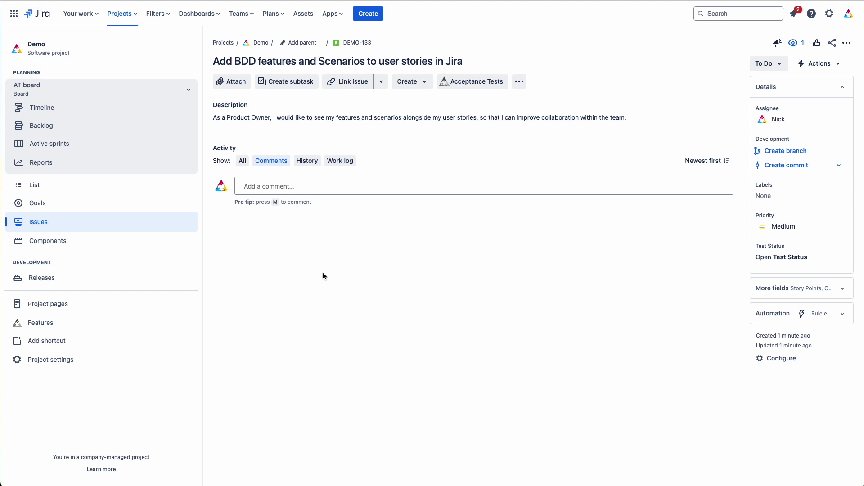
Visit the project's AssertThat Integration settings, then show DEMO-133's Acceptance Tests panel.
click(34, 361)
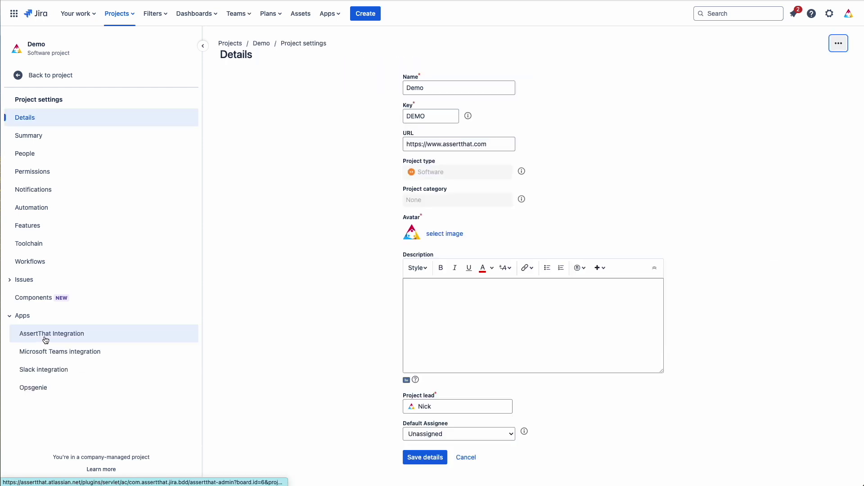
click(46, 340)
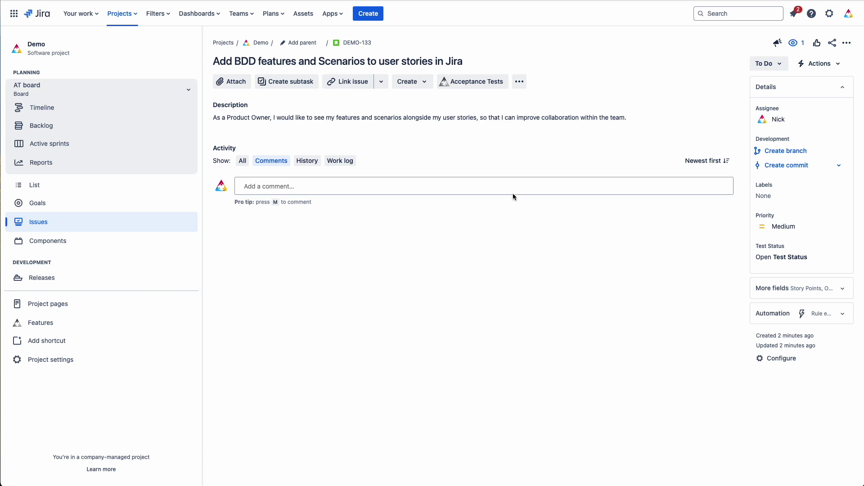
click(464, 86)
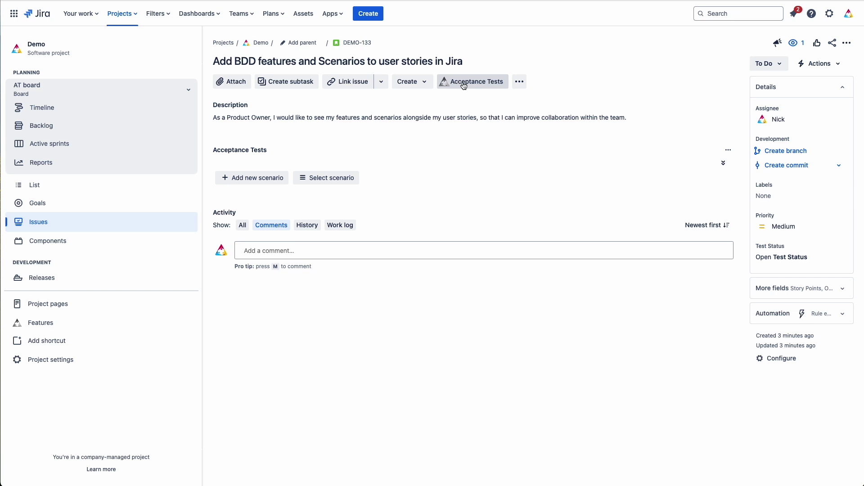
Add a new scenario under the feature 'My feature files are easy to manage and update in AssertThat for Jira'.
click(244, 178)
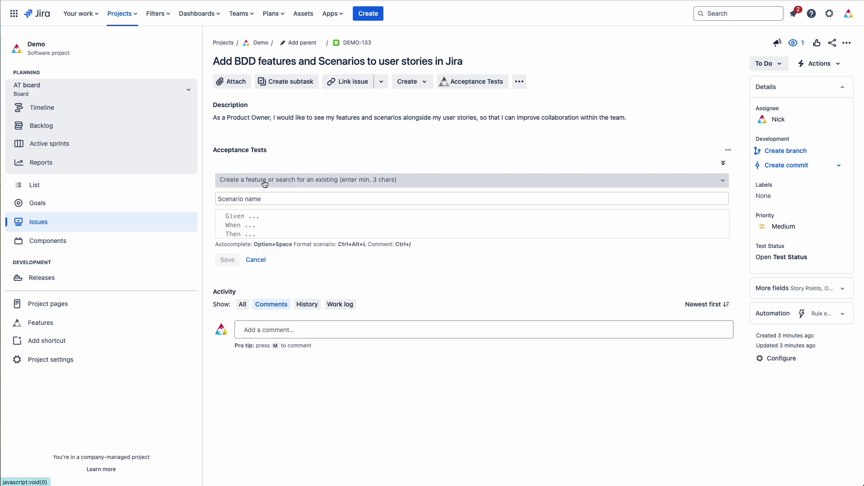
click(265, 181)
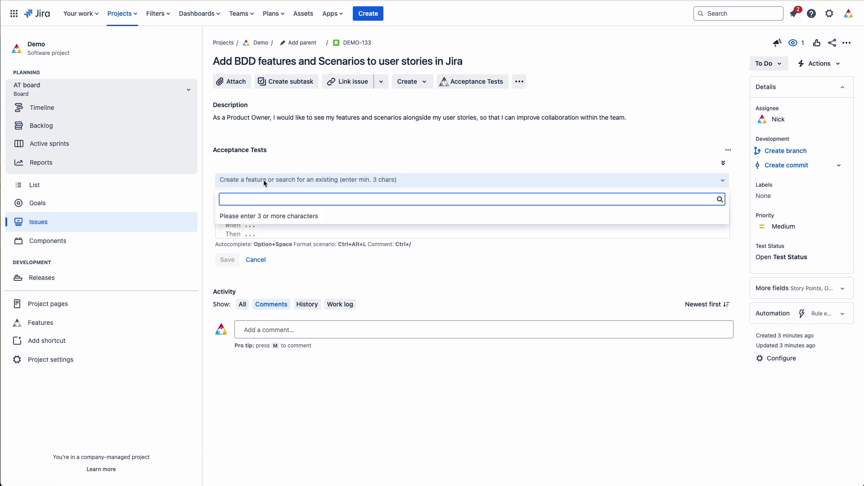
text(assertthat)
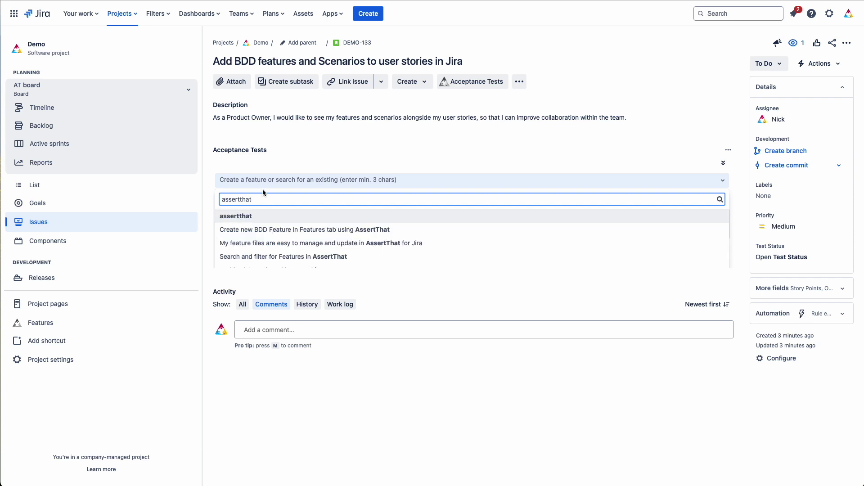
click(271, 244)
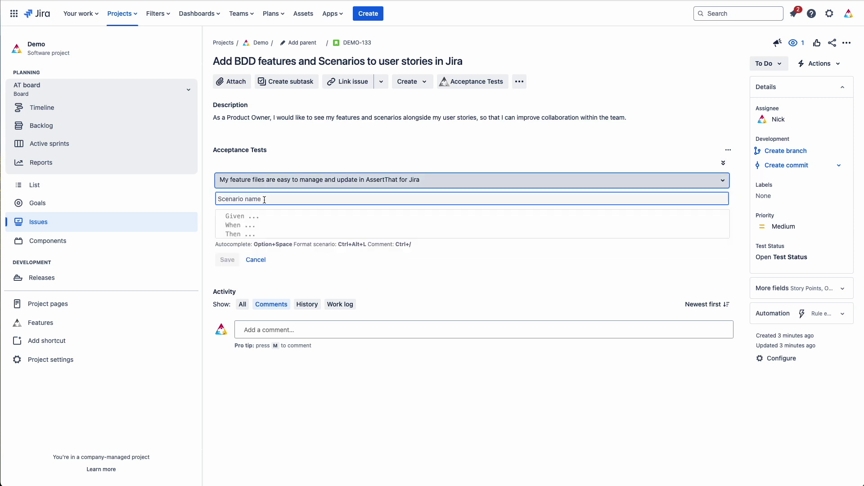
click(264, 200)
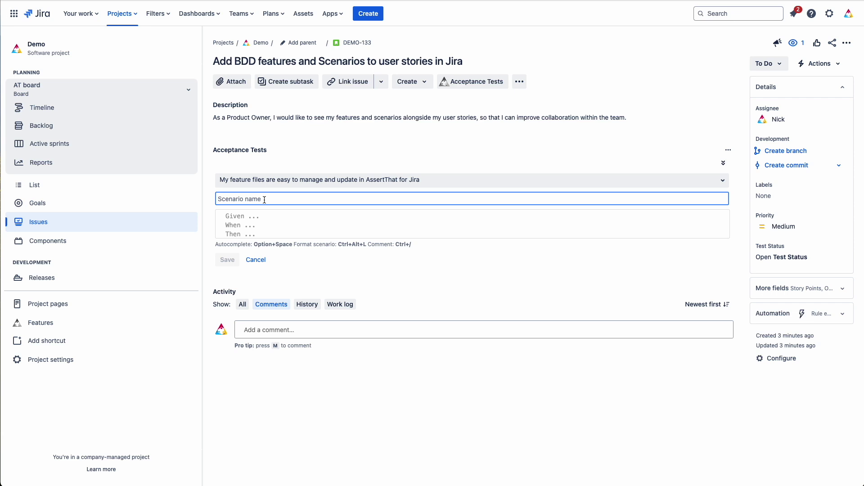
Name the scenario 'Prevent linking an invalid issue to a scenario' and write its Given and When steps.
text(Prevent linking an invalid issue to a scenario)
key(Tab)
text(Given I am a logged-in user with a user story titled "User Login Feature" and a scenario titled "Successful Login")
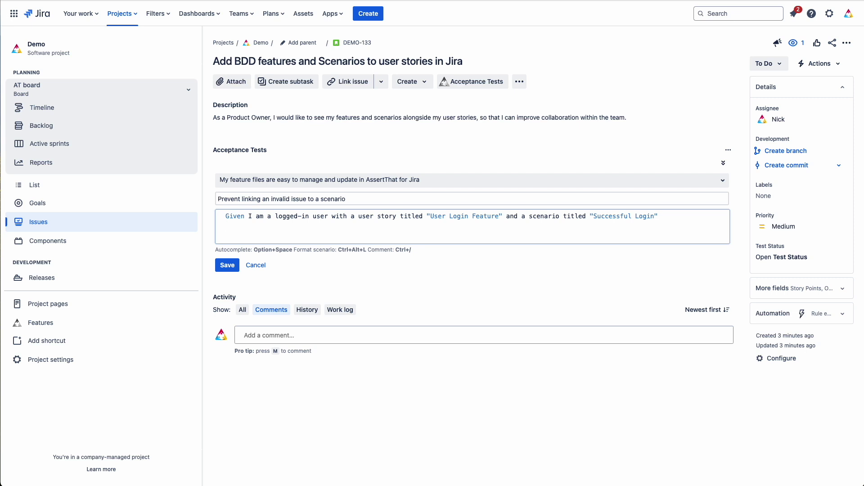
key(Return)
text(When I attempt)
key(Tab)
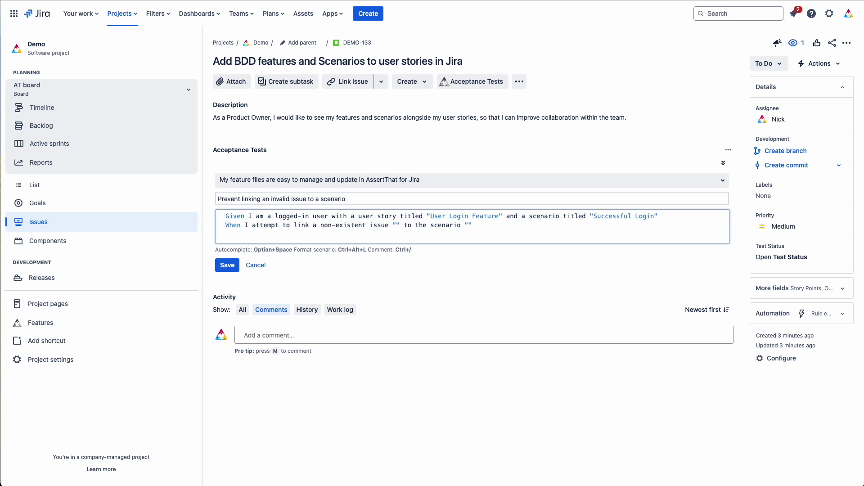
Fill in the remaining Then/And steps for linking BUG-999 from suggestions, then save the scenario.
key(Return)
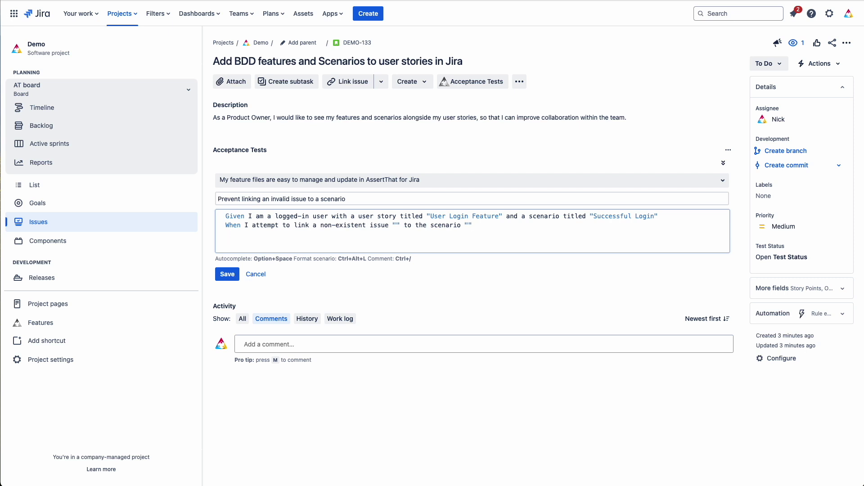
text(And scenario)
key(alt+space)
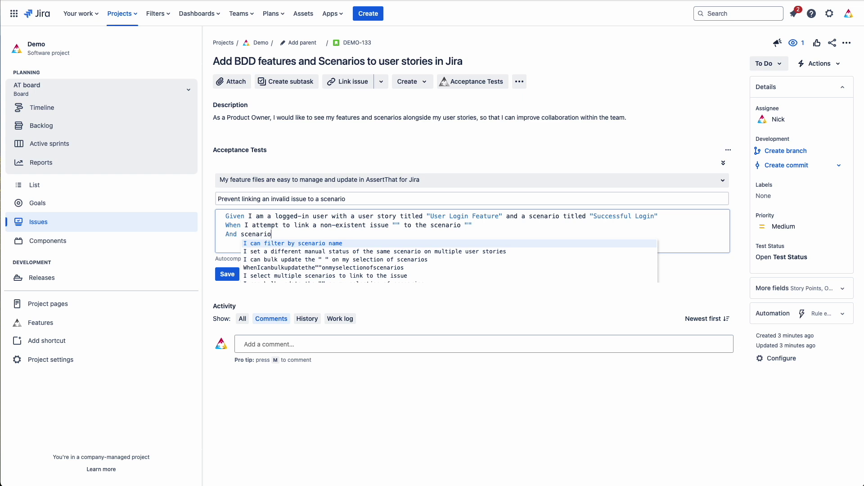
key(Down)
key(Down)
key(Down)
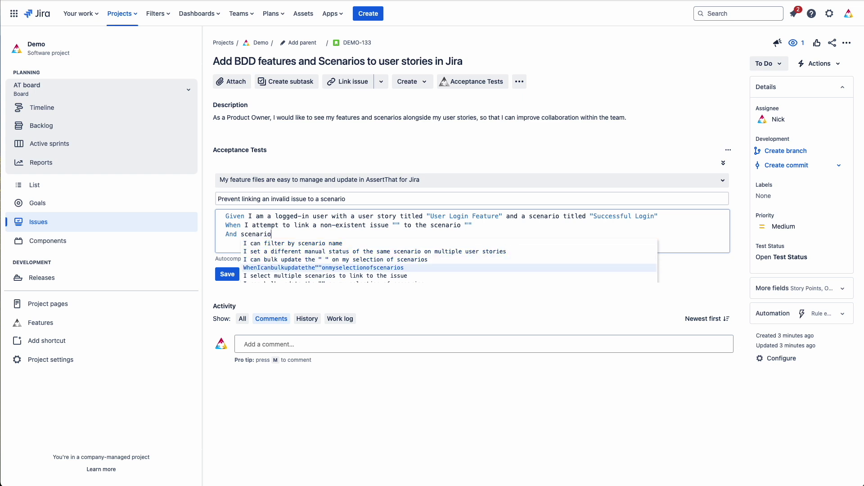
key(Up)
key(Up)
key(Up)
key(Up)
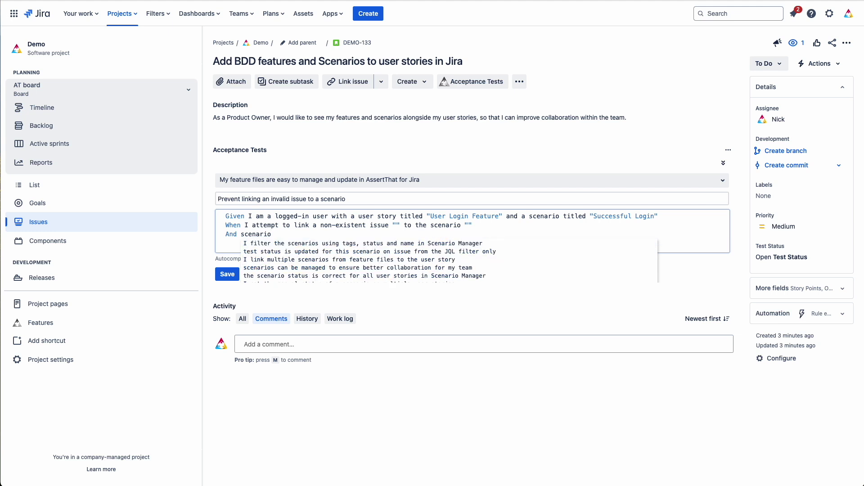
key(BackSpace)
key(BackSpace)
key(BackSpace)
key(BackSpace)
key(BackSpace)
key(BackSpace)
key(BackSpace)
key(BackSpace)
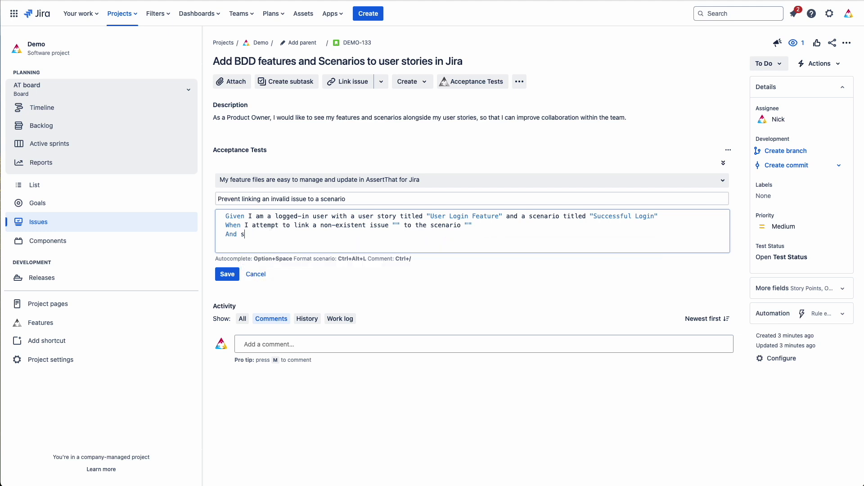
key(Tab)
click(218, 284)
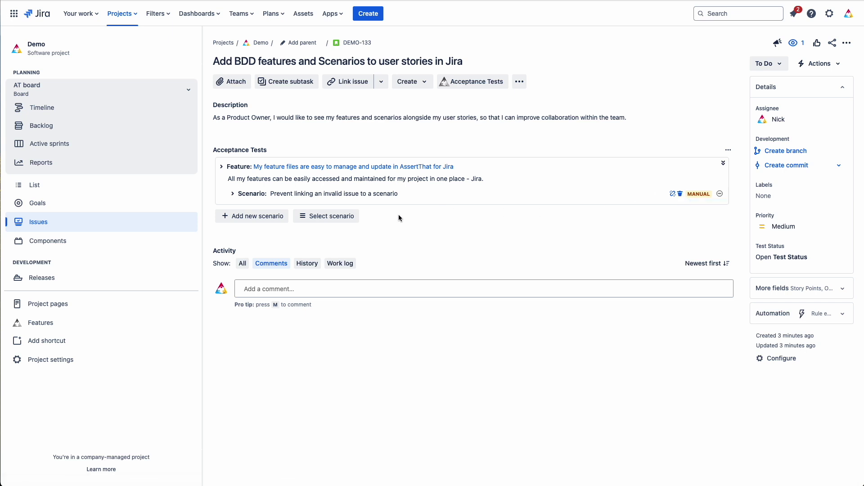
Link the 'As a tester' and 'Any member of the team' scenarios from 'Add scenarios to my user stories with AssertThat for Jira'.
click(311, 219)
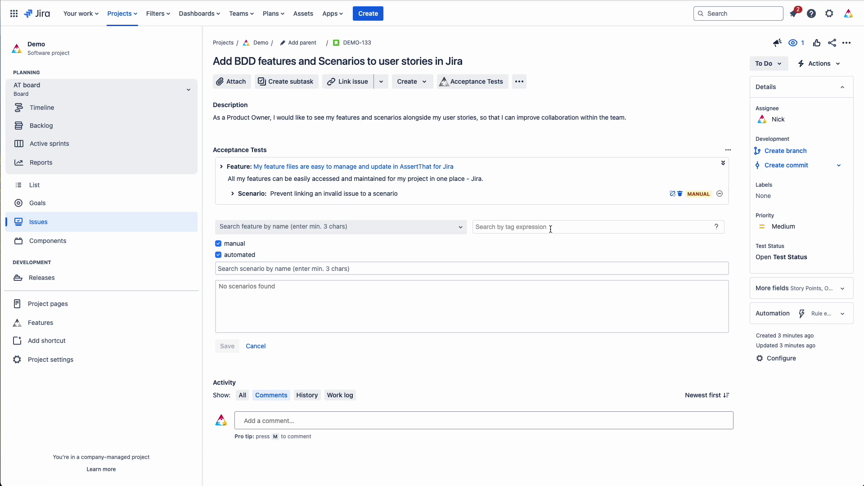
click(305, 267)
click(323, 228)
text(assertthat)
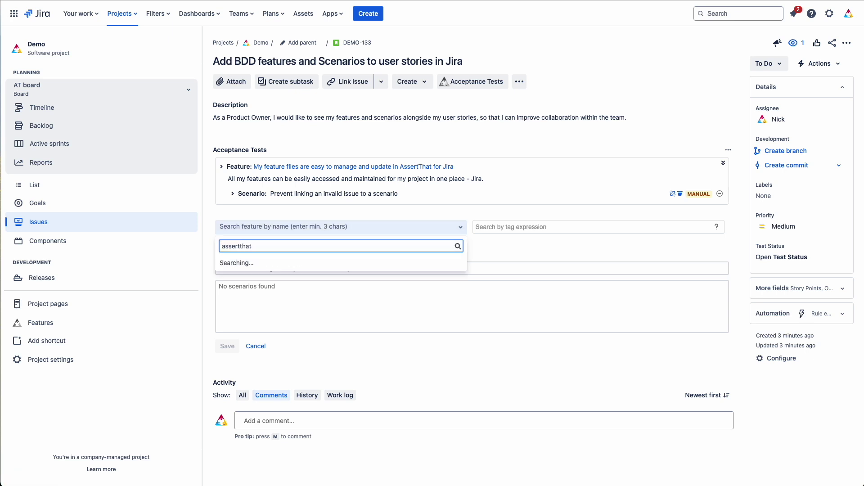
click(290, 276)
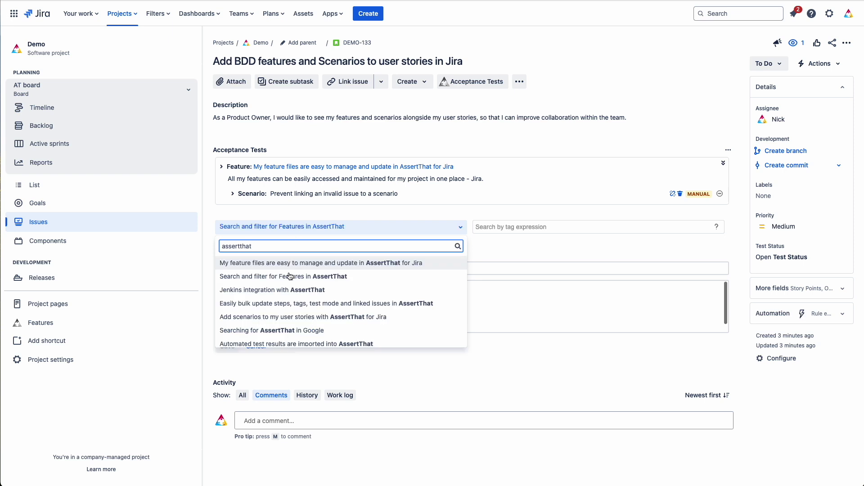
click(290, 319)
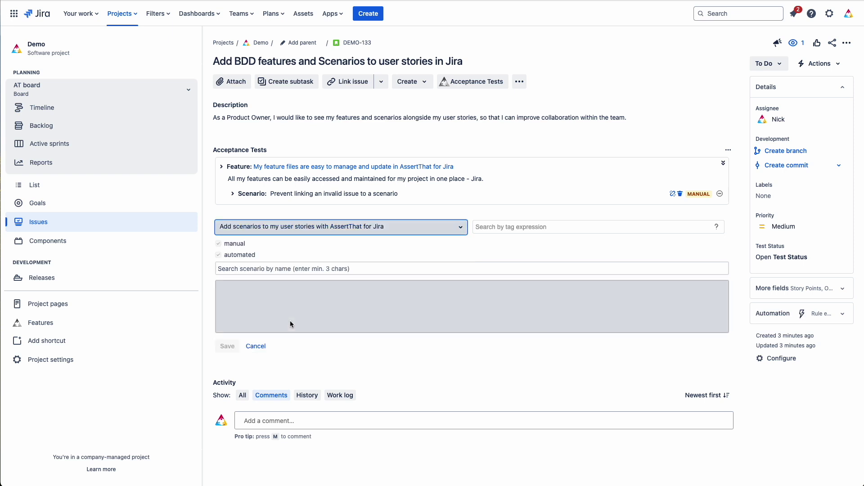
click(293, 295)
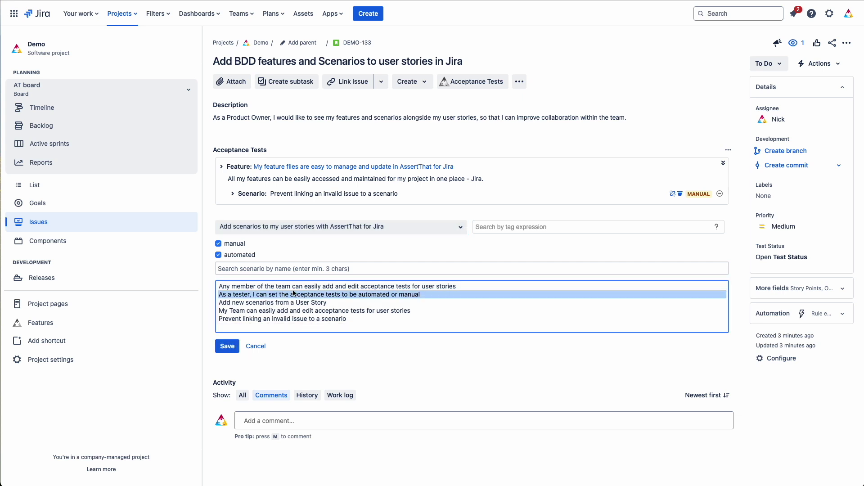
super+click(298, 288)
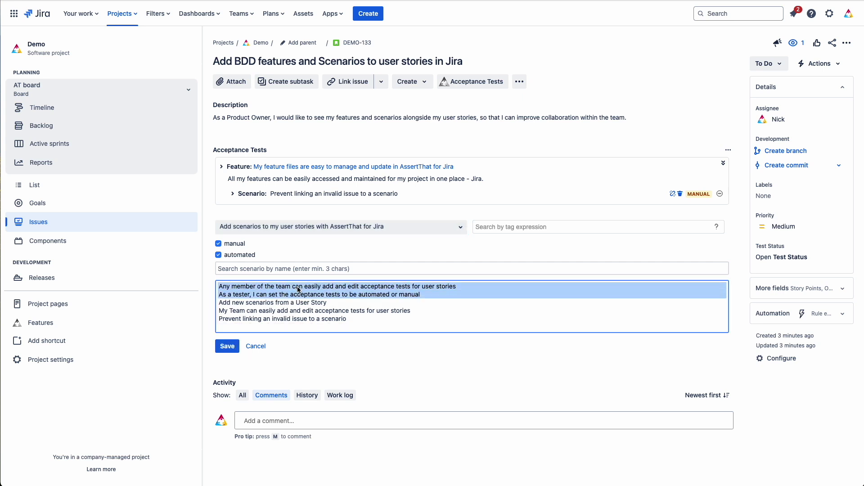
click(232, 347)
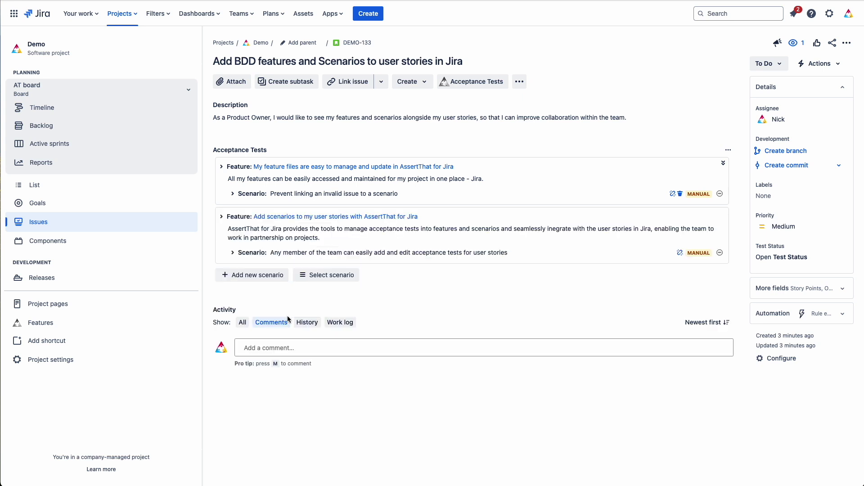
click(326, 275)
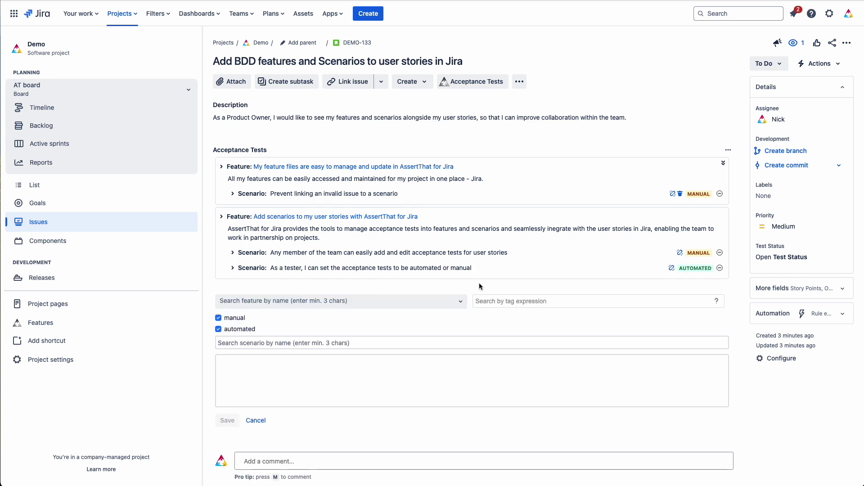
Filter scenarios by the 'critical' tag and link the outline 'Save quick filters based on features and tags'.
click(500, 298)
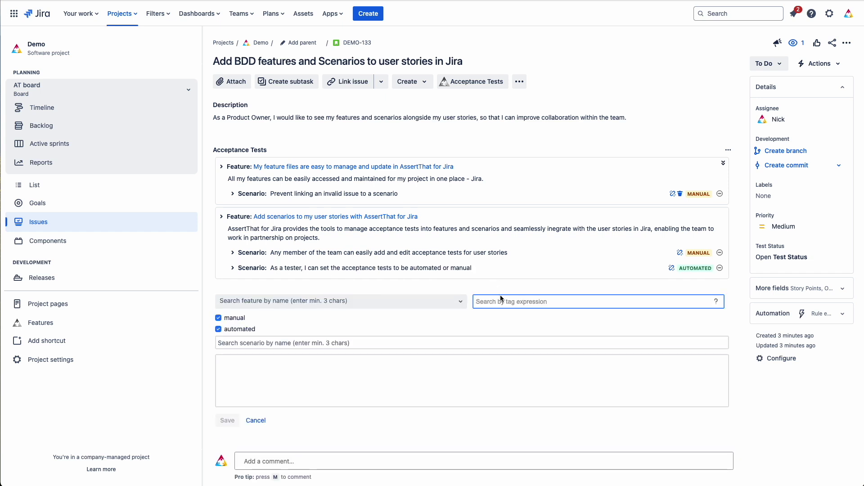
text(crit)
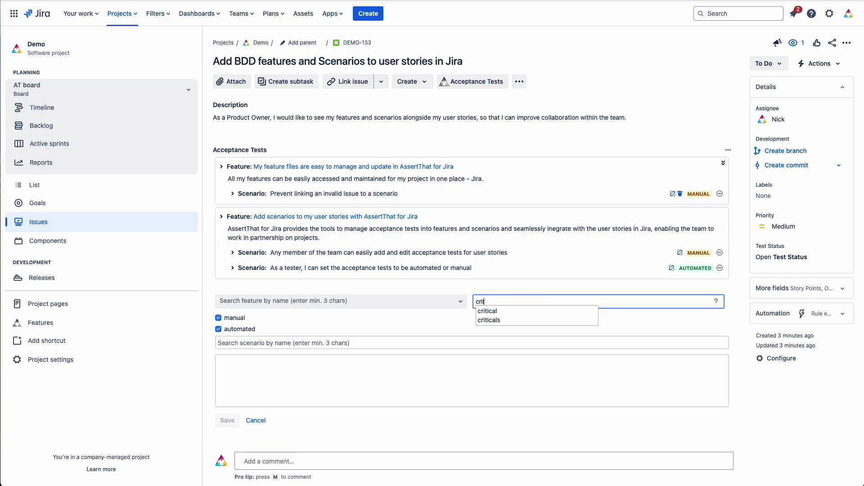
text(ical)
click(515, 311)
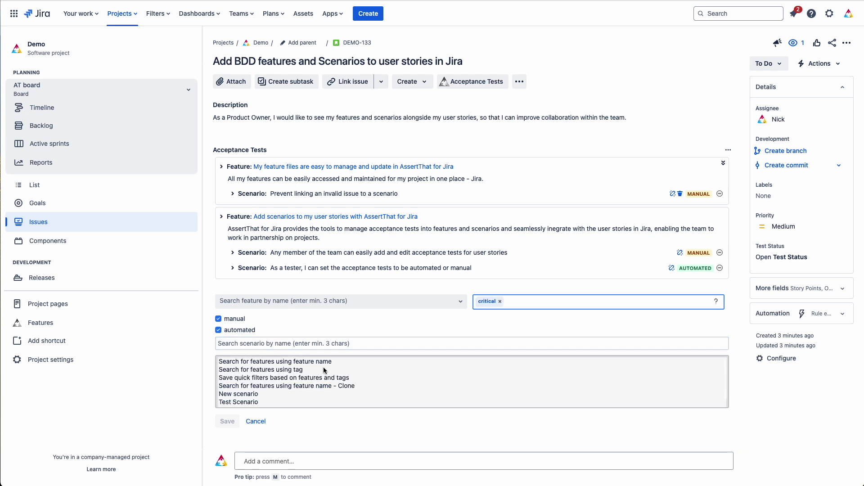
click(289, 388)
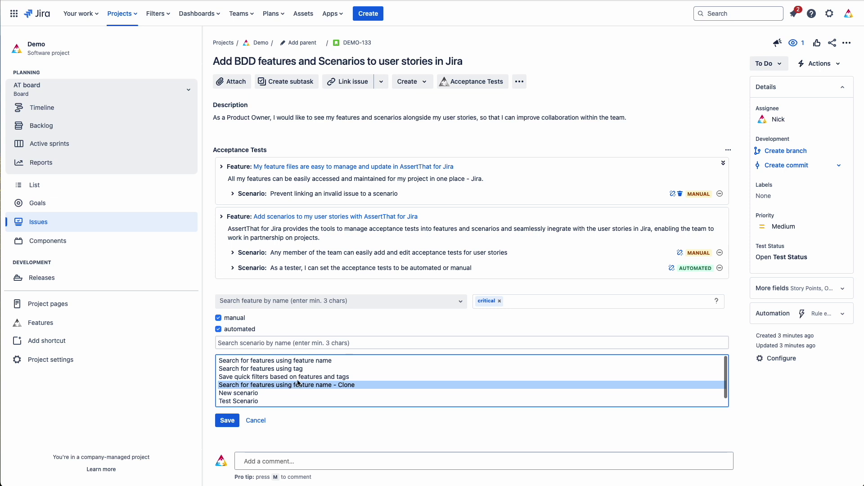
click(295, 379)
click(239, 419)
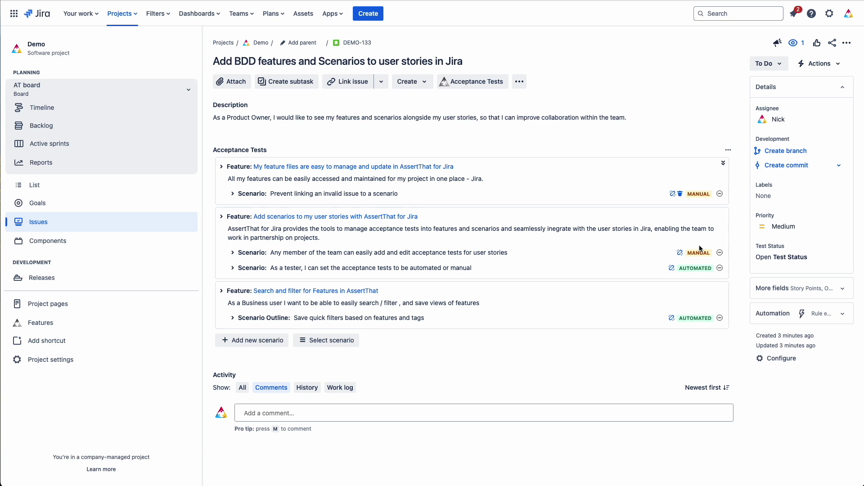
Open the project's AssertThat Integration settings page.
click(37, 360)
click(40, 335)
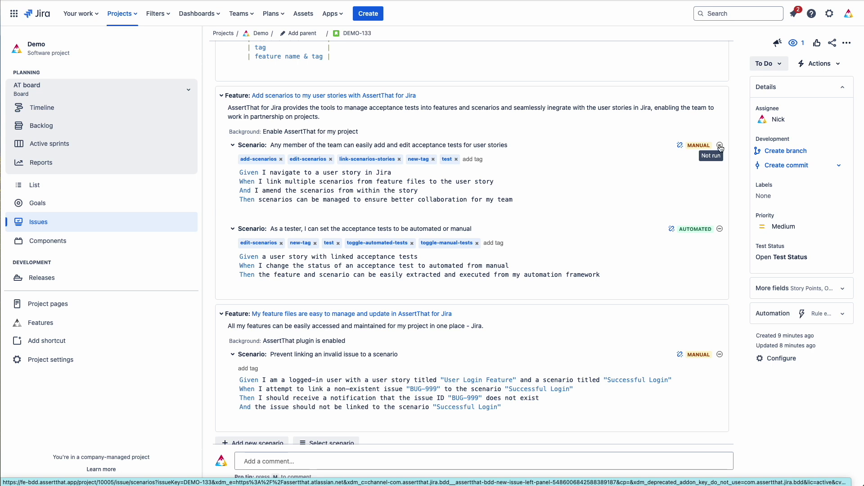
Record a passed manual run with the comment 'Test Passed in SIT'.
click(721, 146)
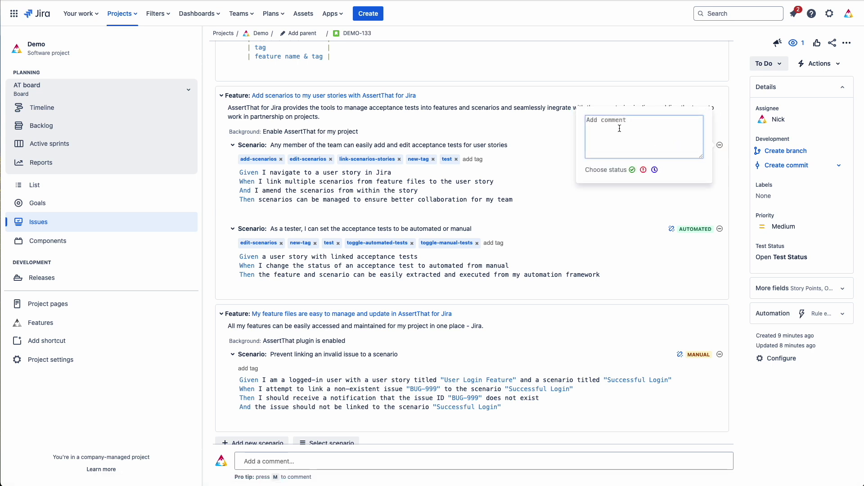
text(Test Passe)
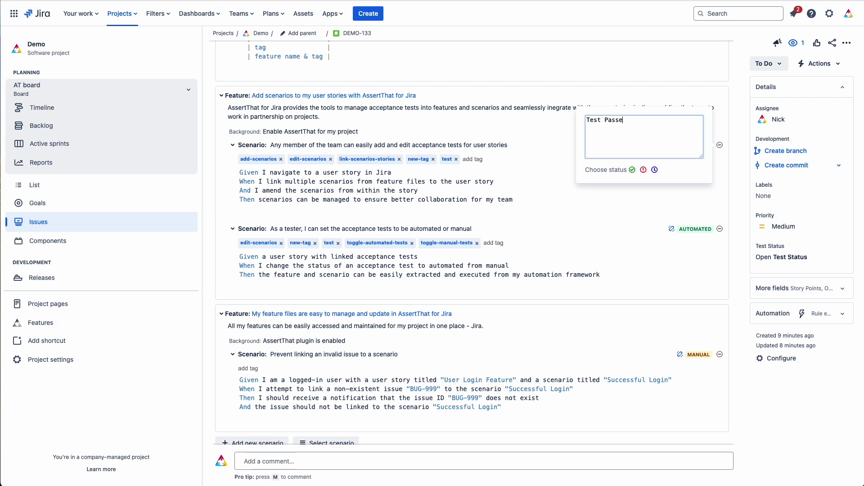
text(d in SIT)
click(632, 170)
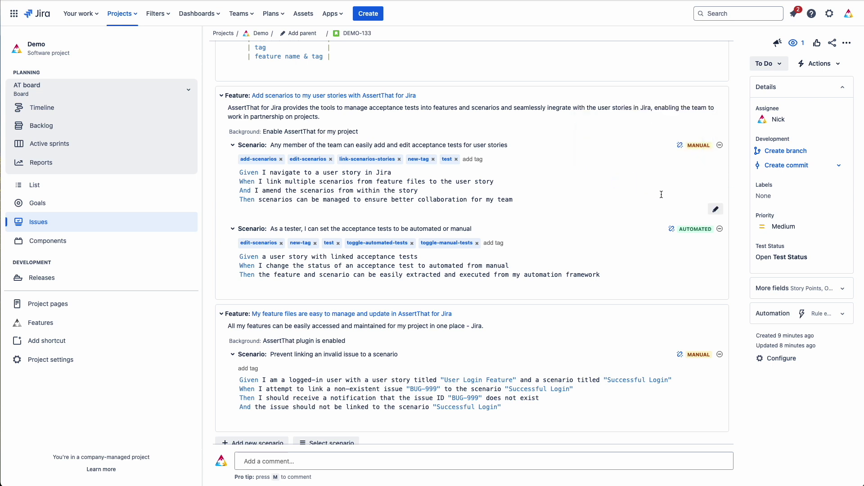
Record a failed manual run with the comment 'Test Failed in SIT build xyz'.
click(720, 145)
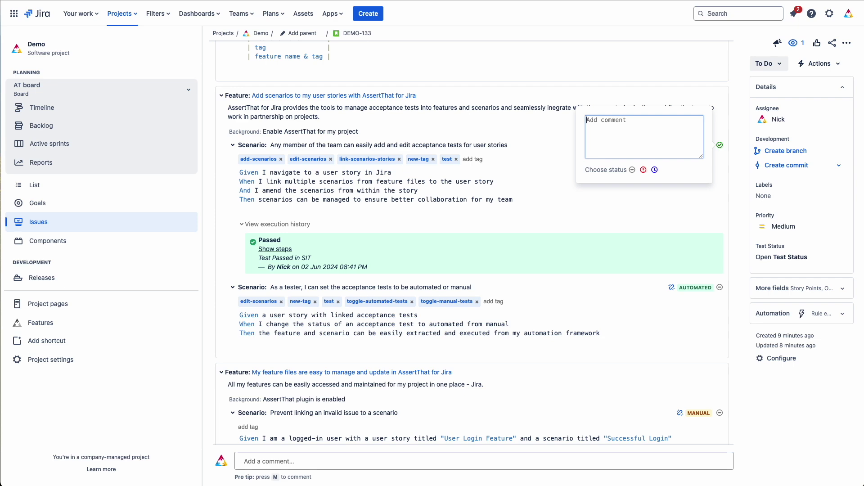
text(Test Failed in SIT build xyz)
click(644, 170)
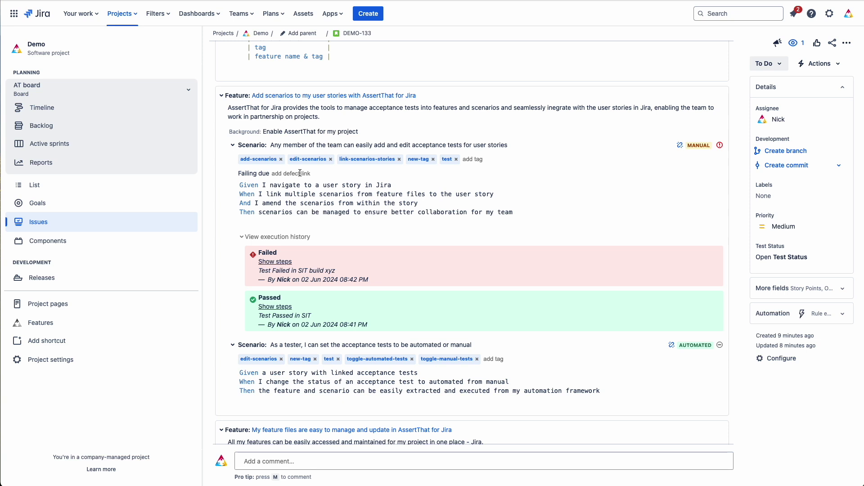
scroll(566, 202, up, 6)
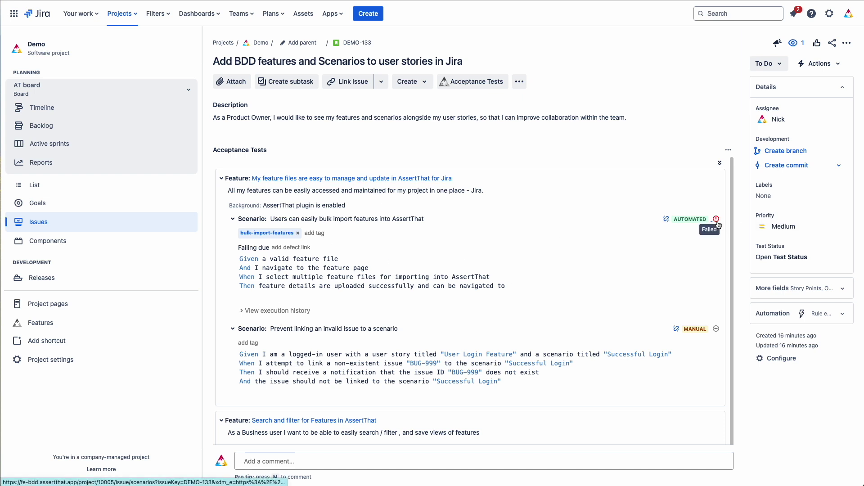
click(244, 311)
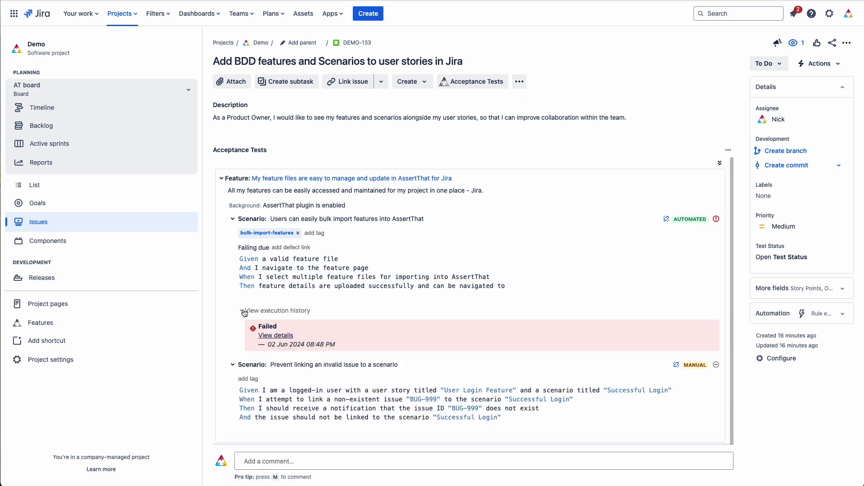
click(276, 335)
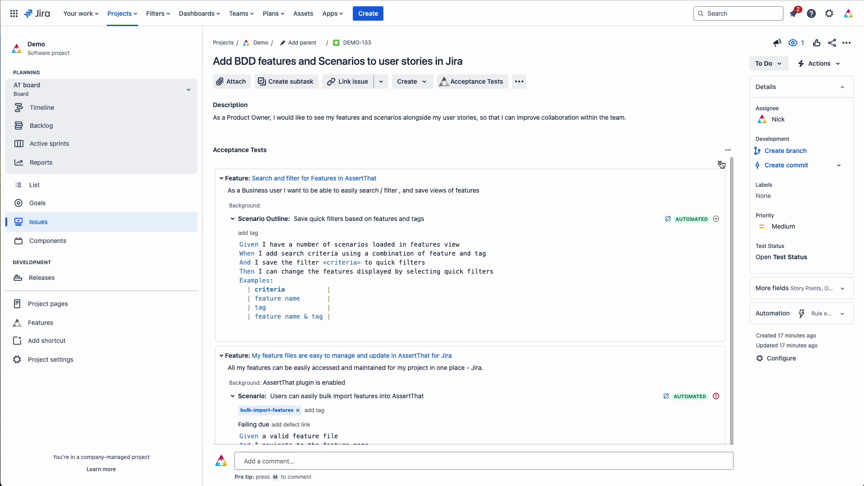
Collapse all linked features and display the Test Status chart: 2 failed, 3 not run.
click(720, 164)
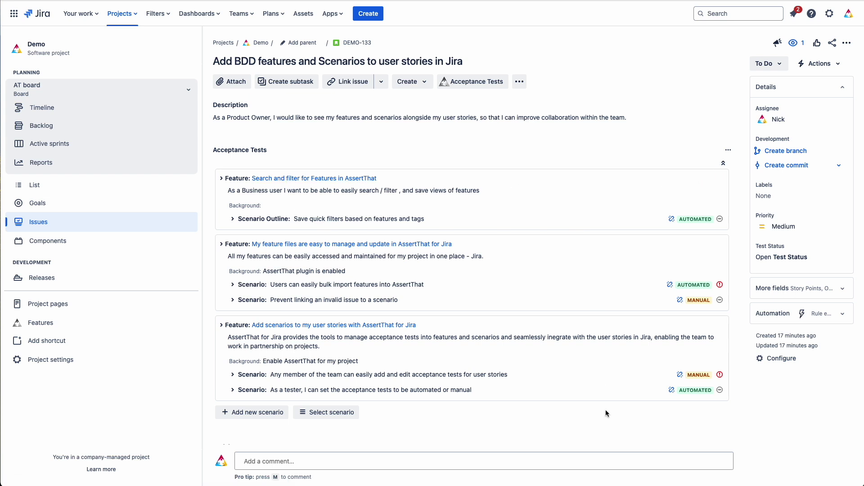
click(765, 258)
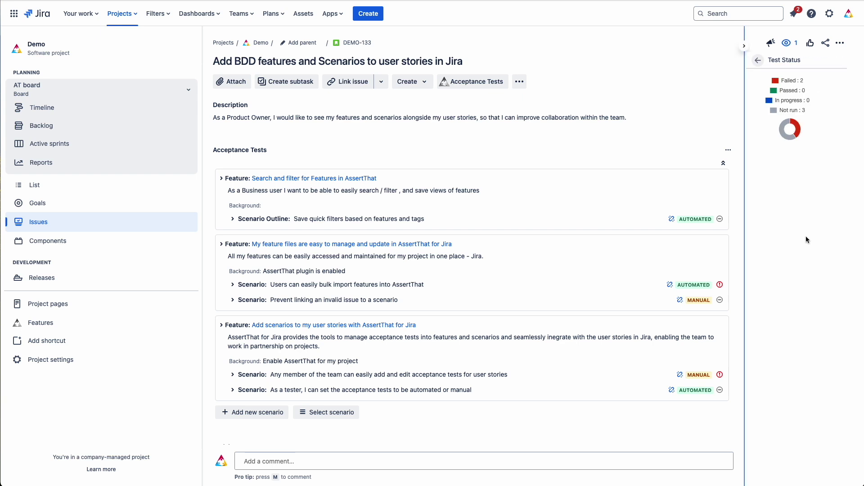